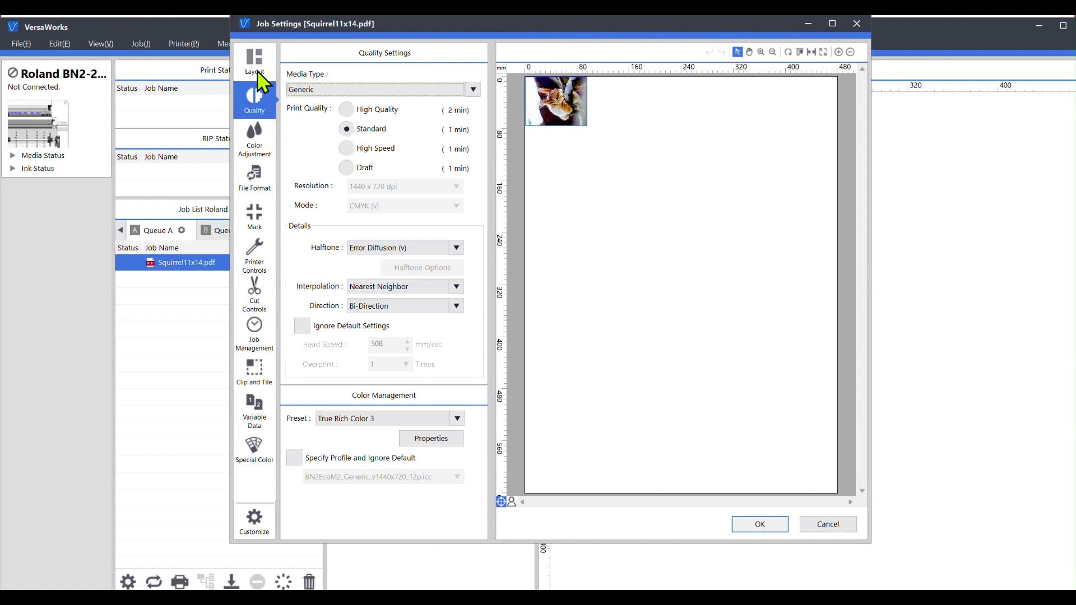
# Review the Quality tab's Media Type list, find no satin canvas, and cancel with Generic media kept.
pyautogui.click(258, 73)
pyautogui.click(259, 103)
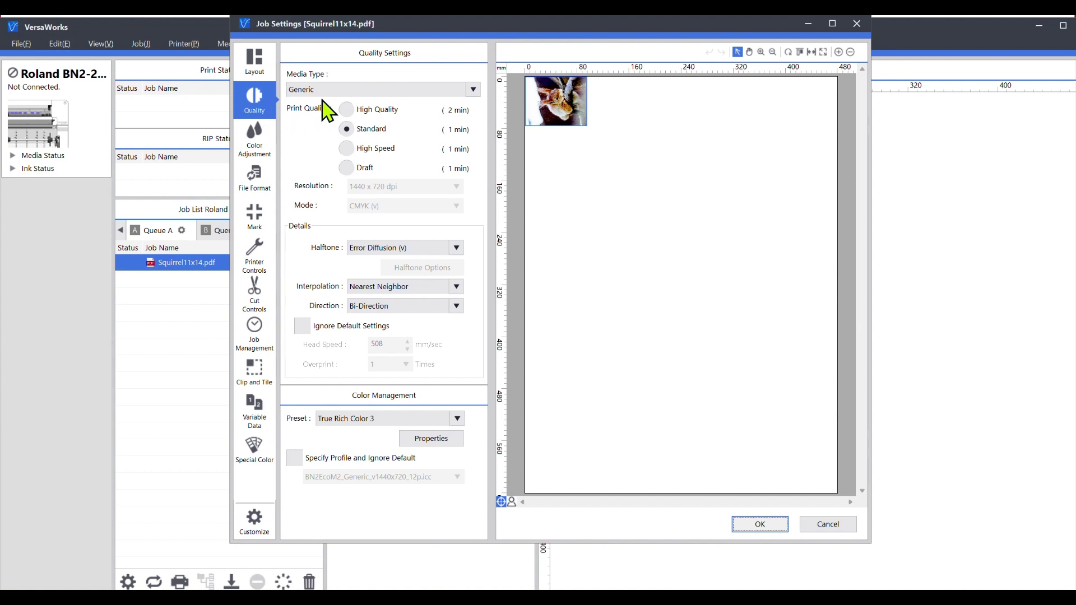
pyautogui.click(473, 91)
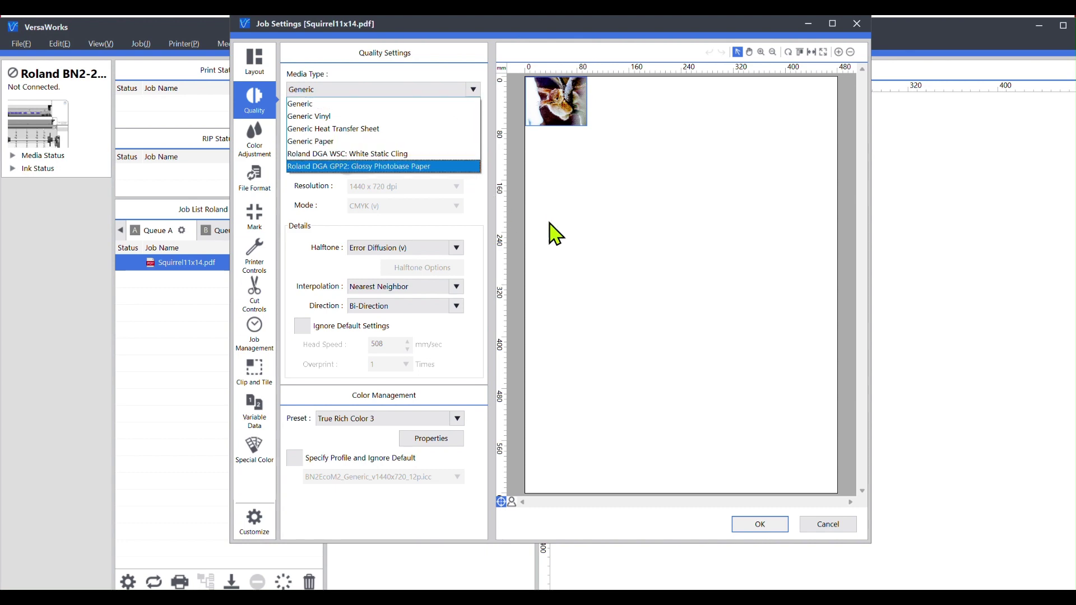
pyautogui.click(825, 526)
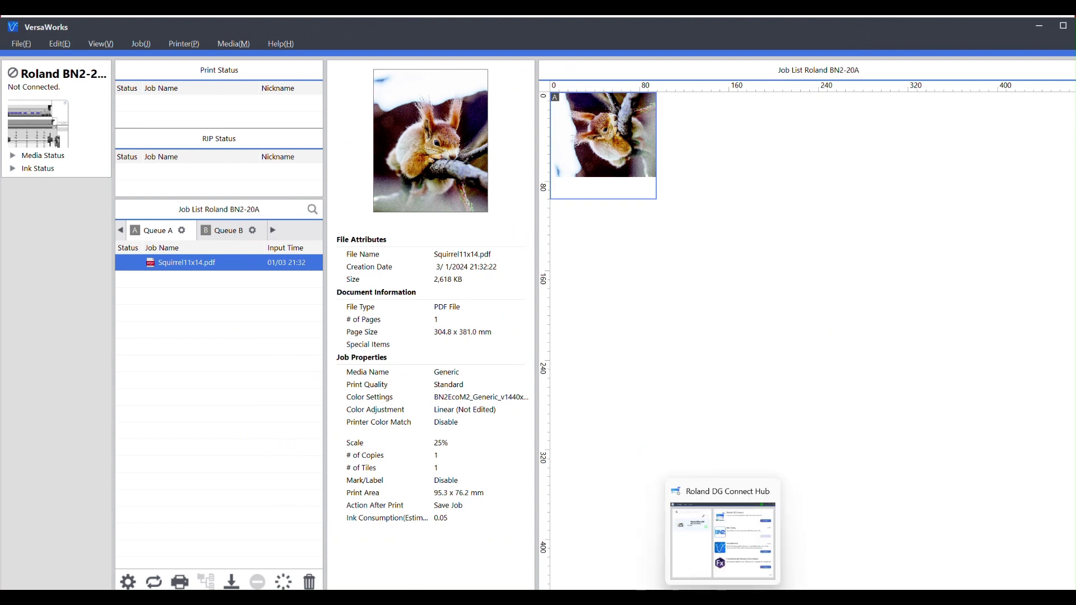
# Launch Roland DG Connect Hub and open its Profiles page for Eco-Sol MAX 2 and VersaWorks 6.x.
pyautogui.click(723, 535)
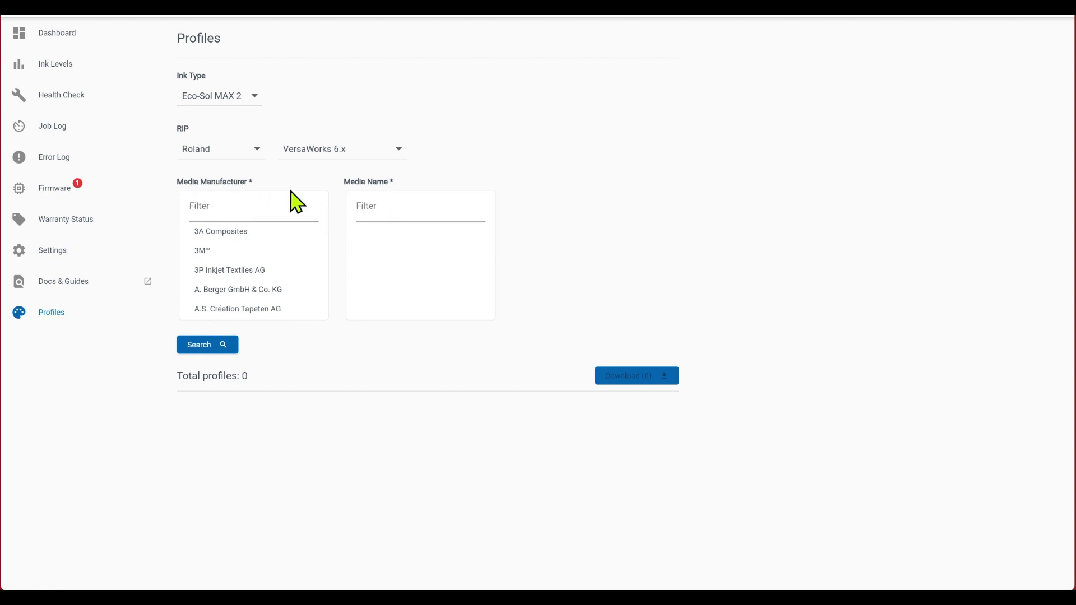
# Scroll down the Media Manufacturer list and choose Roland DGA.
pyautogui.scroll(-2, 280, 248)
pyautogui.scroll(-10, 280, 246)
pyautogui.scroll(-12, 275, 259)
pyautogui.scroll(-12, 263, 266)
pyautogui.scroll(-8, 264, 266)
pyautogui.scroll(-5, 262, 271)
pyautogui.scroll(-4, 263, 267)
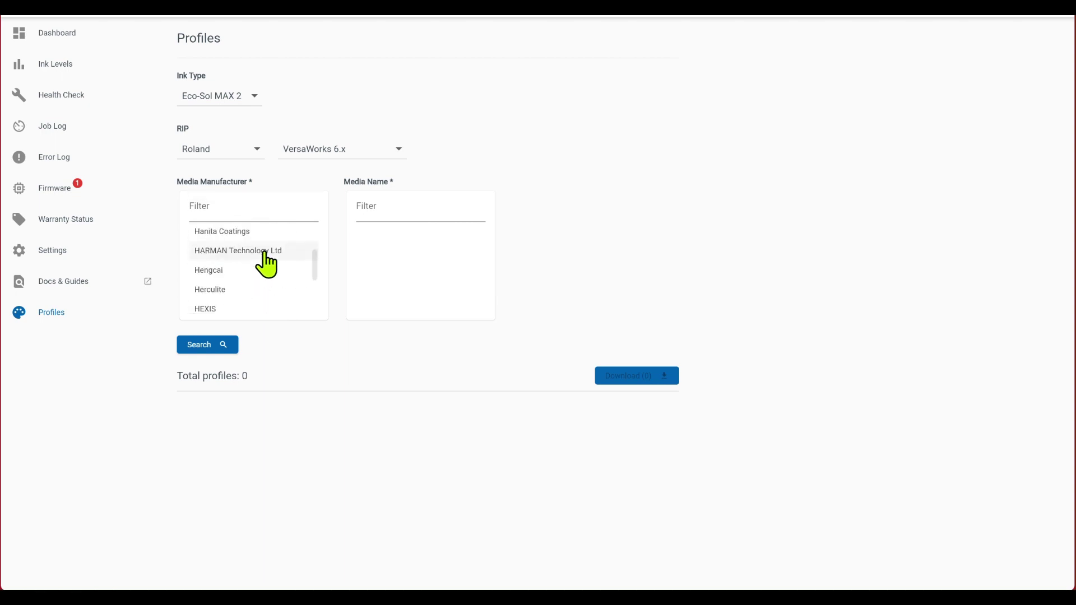
pyautogui.scroll(-6, 265, 263)
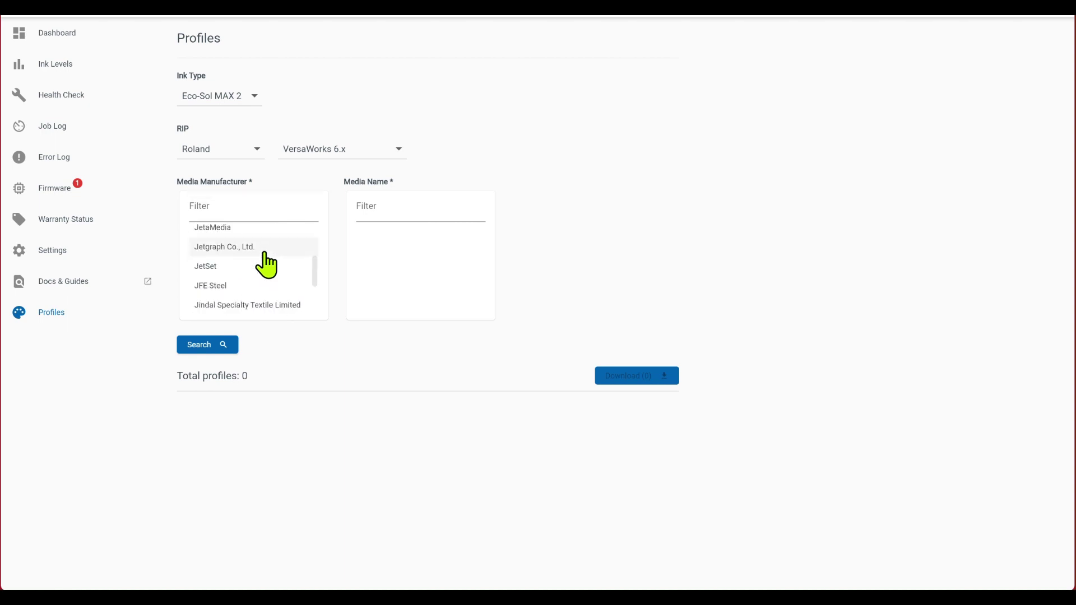
pyautogui.scroll(-6, 266, 264)
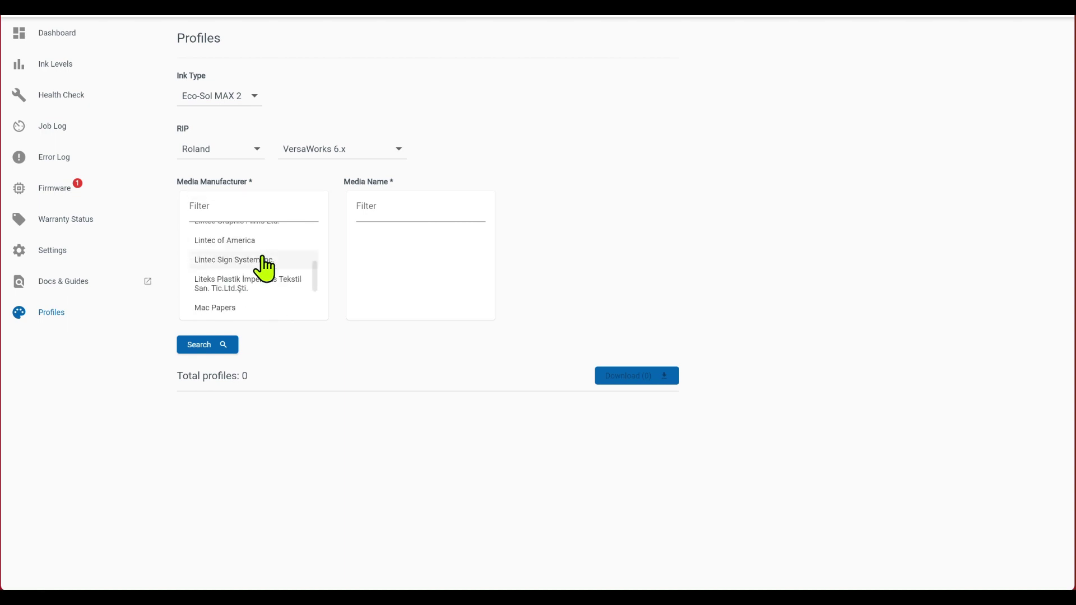
pyautogui.scroll(-3, 265, 266)
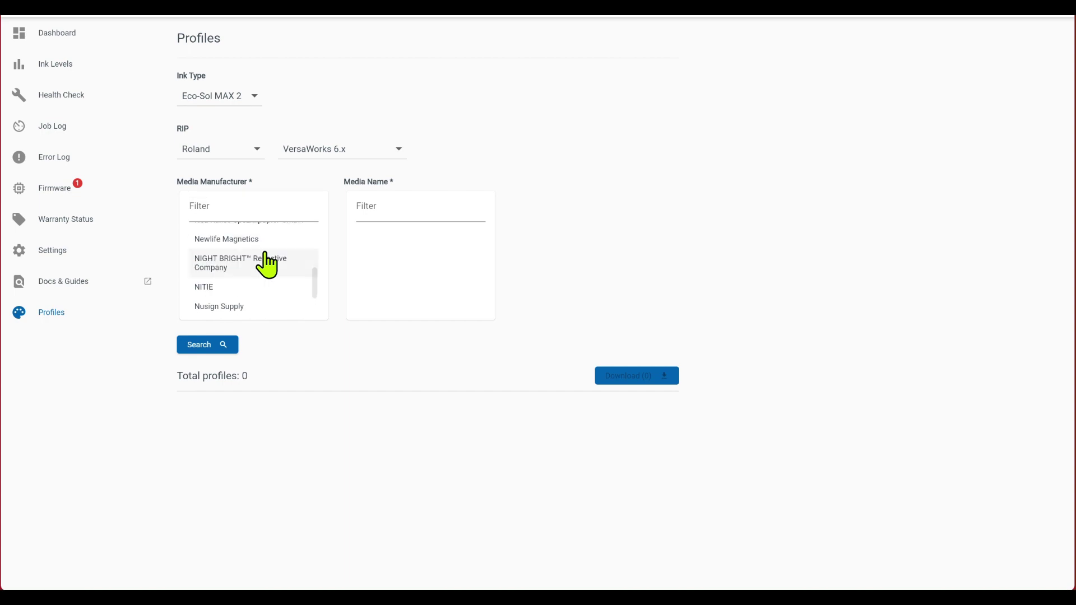
pyautogui.scroll(-3, 266, 263)
pyautogui.scroll(-8, 268, 263)
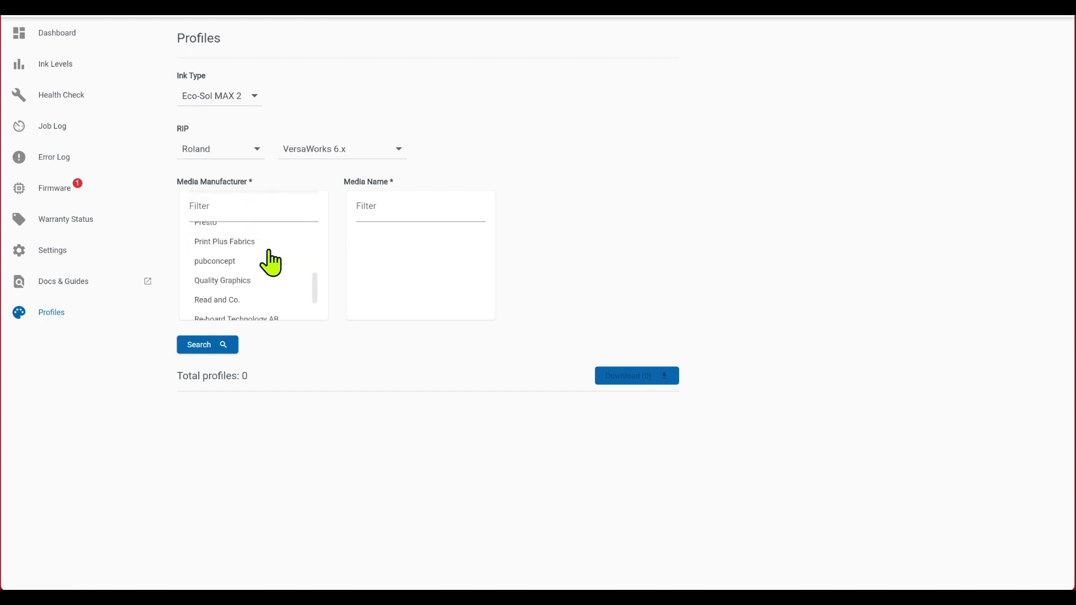
pyautogui.scroll(-2, 268, 252)
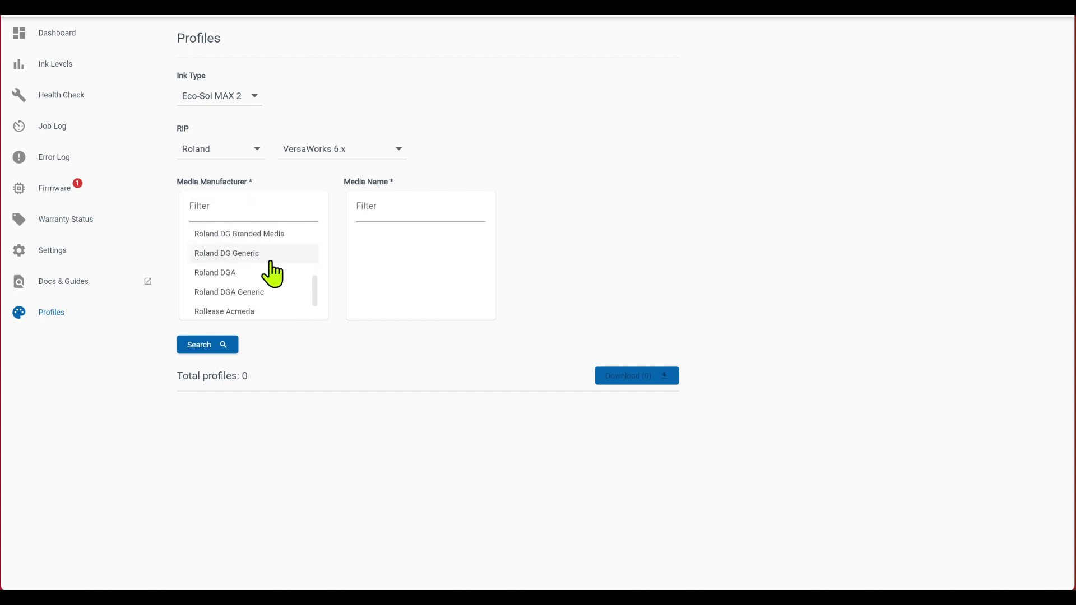
pyautogui.click(228, 274)
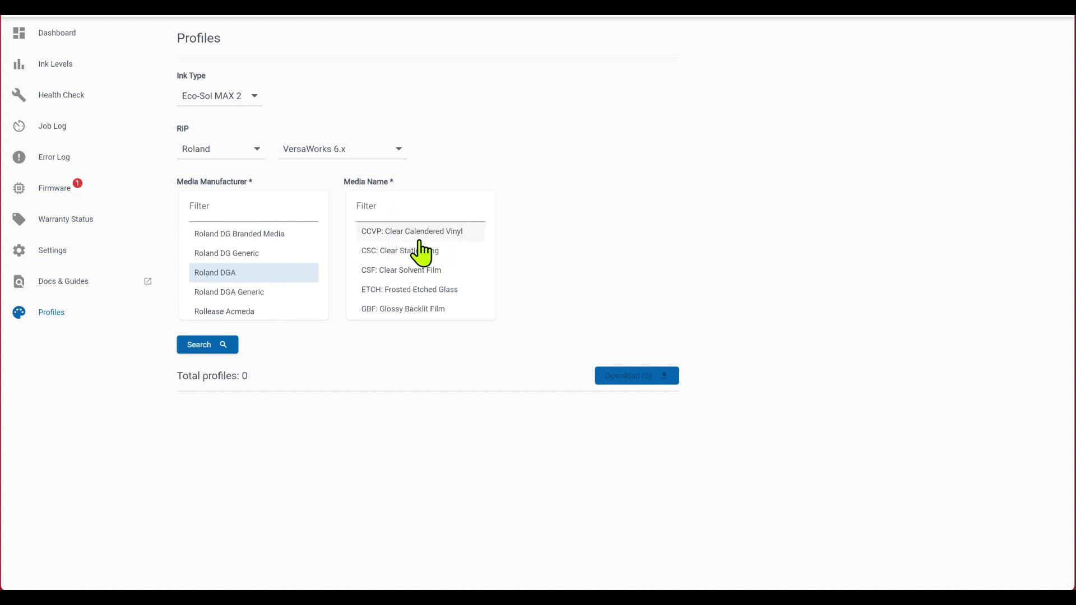
# Scroll the Roland DGA Media Name list down to the SSC entries.
pyautogui.scroll(-3, 420, 251)
pyautogui.scroll(-8, 432, 269)
pyautogui.scroll(-2, 426, 275)
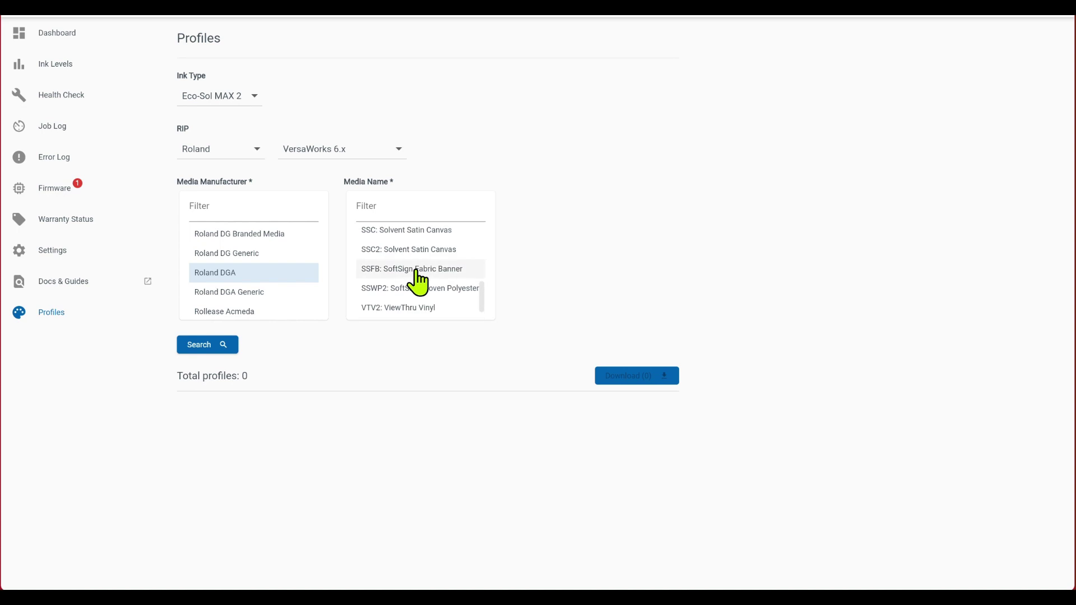
# Search profiles for SSC2: Solvent Satin Canvas, getting 1440x1080 Uni and 1440x720 Bi.
pyautogui.click(412, 231)
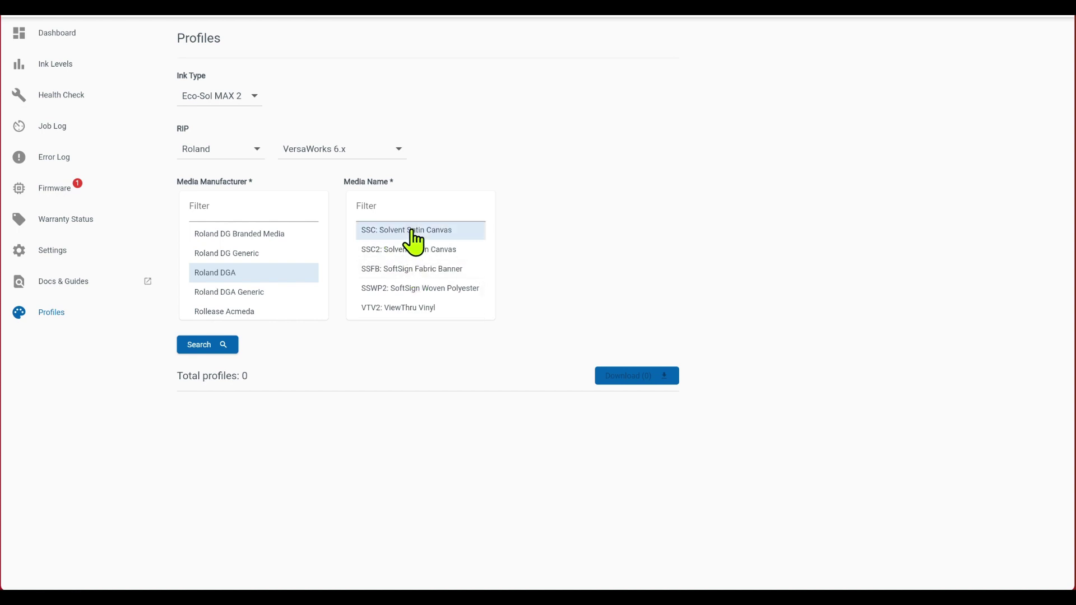
pyautogui.click(202, 346)
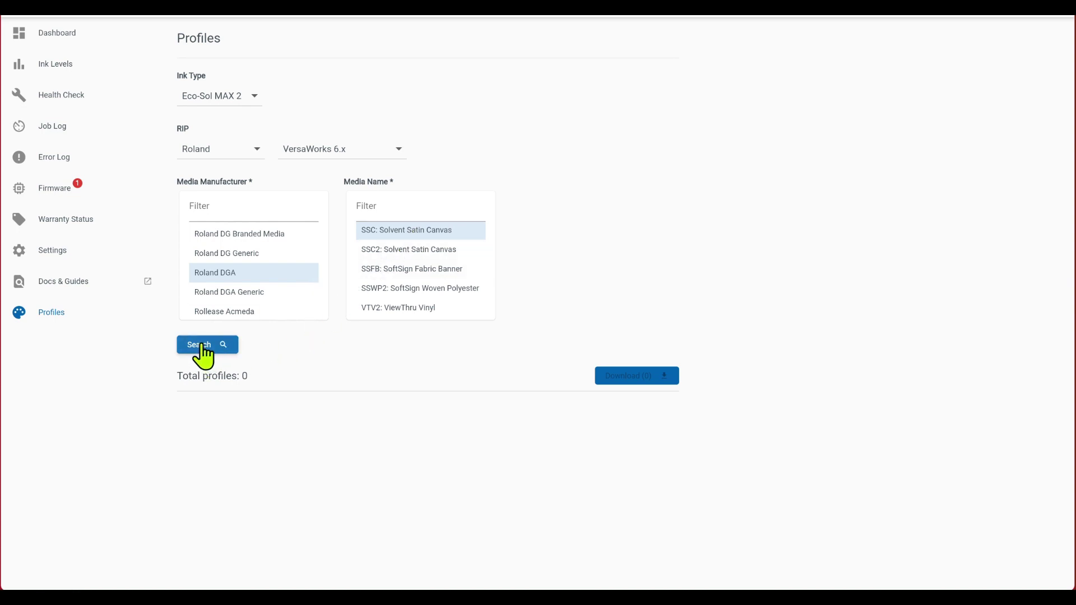
pyautogui.click(425, 251)
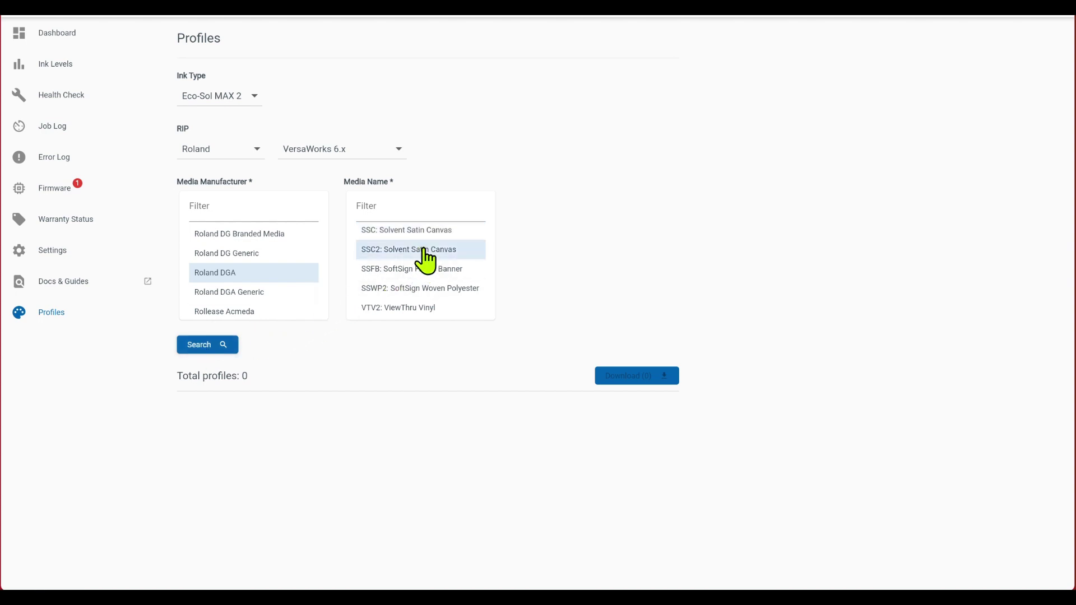
pyautogui.click(199, 348)
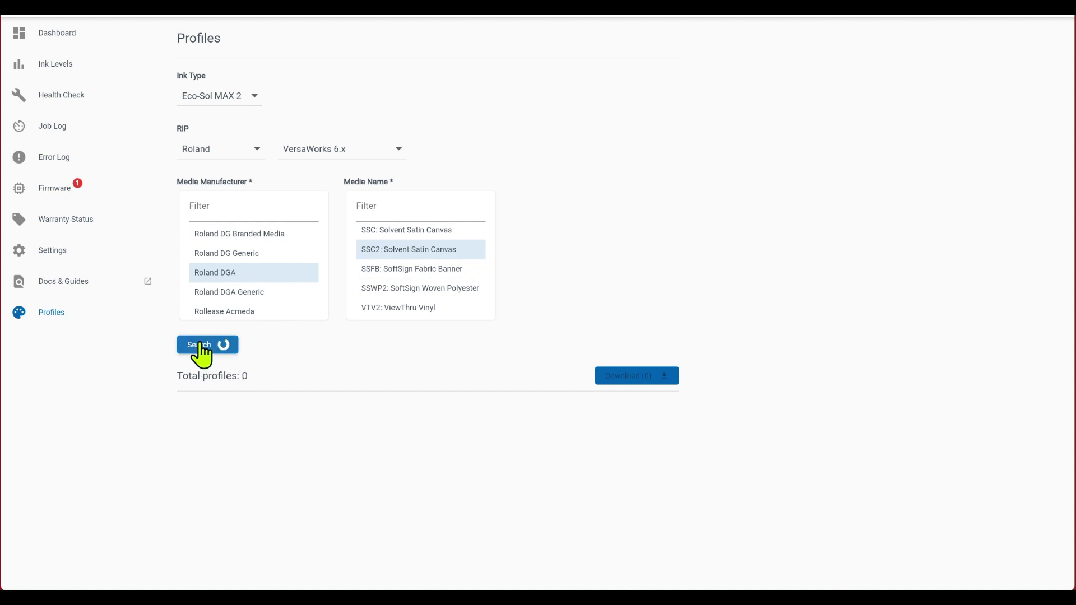
pyautogui.scroll(-1, 387, 395)
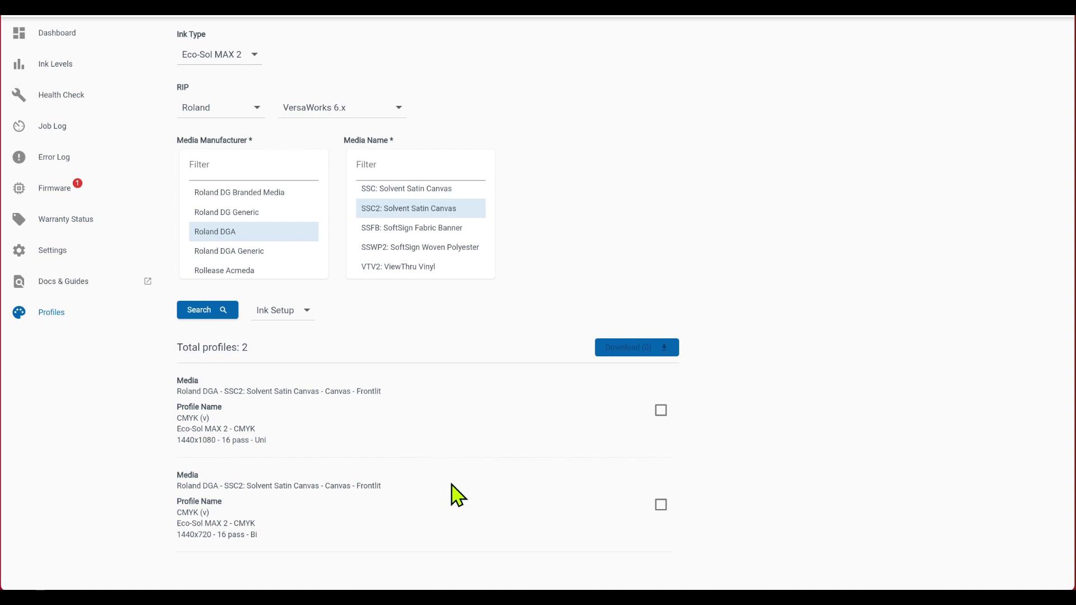
# Select both the 1440x1080 and 1440x720 profiles and download them as an 18.2 MB file.
pyautogui.click(661, 505)
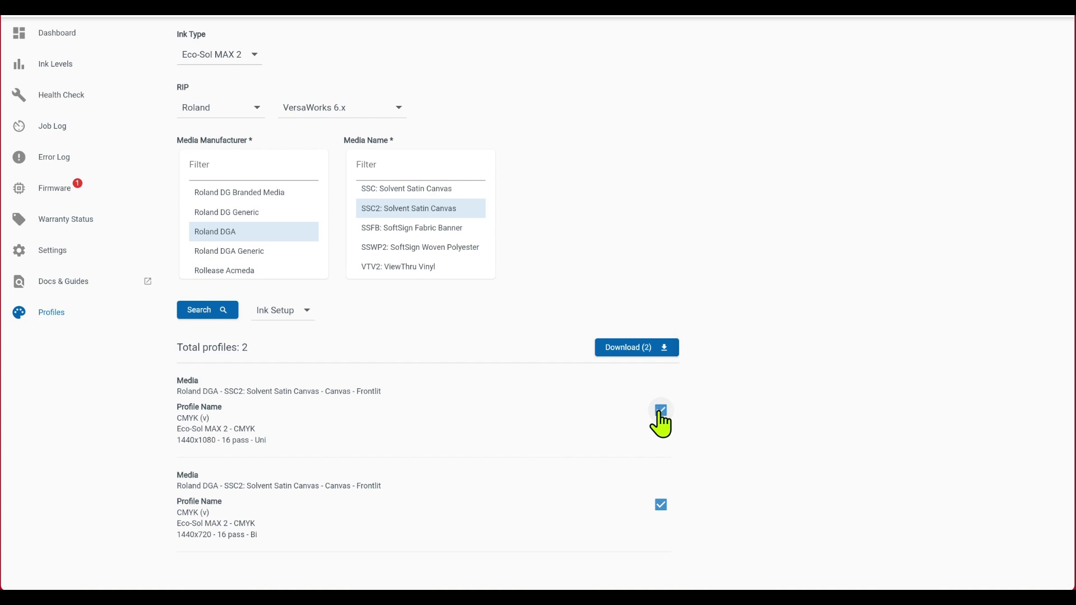
pyautogui.click(624, 350)
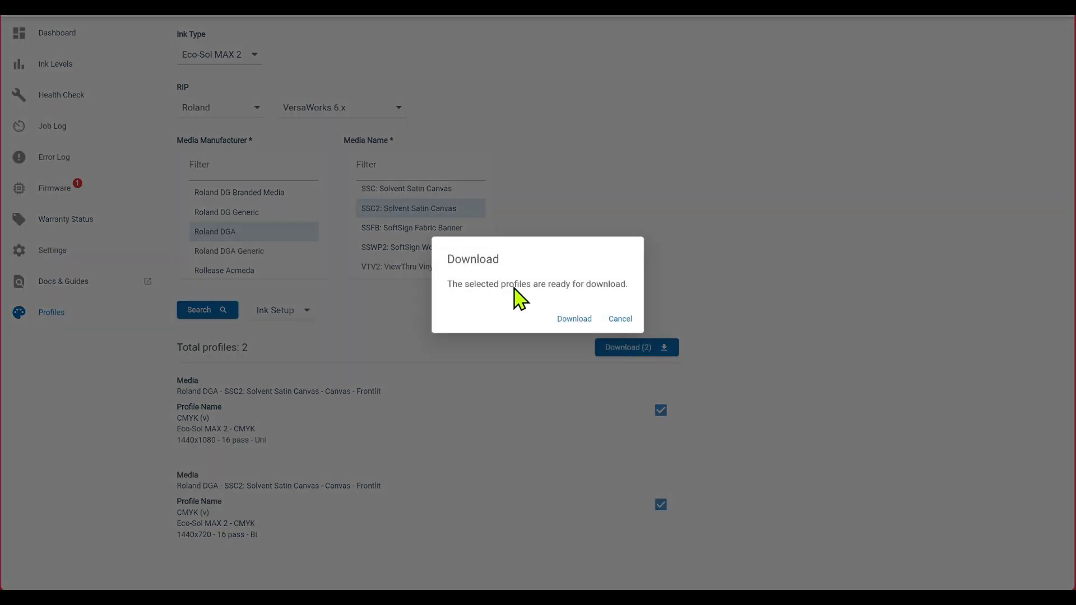
pyautogui.click(575, 319)
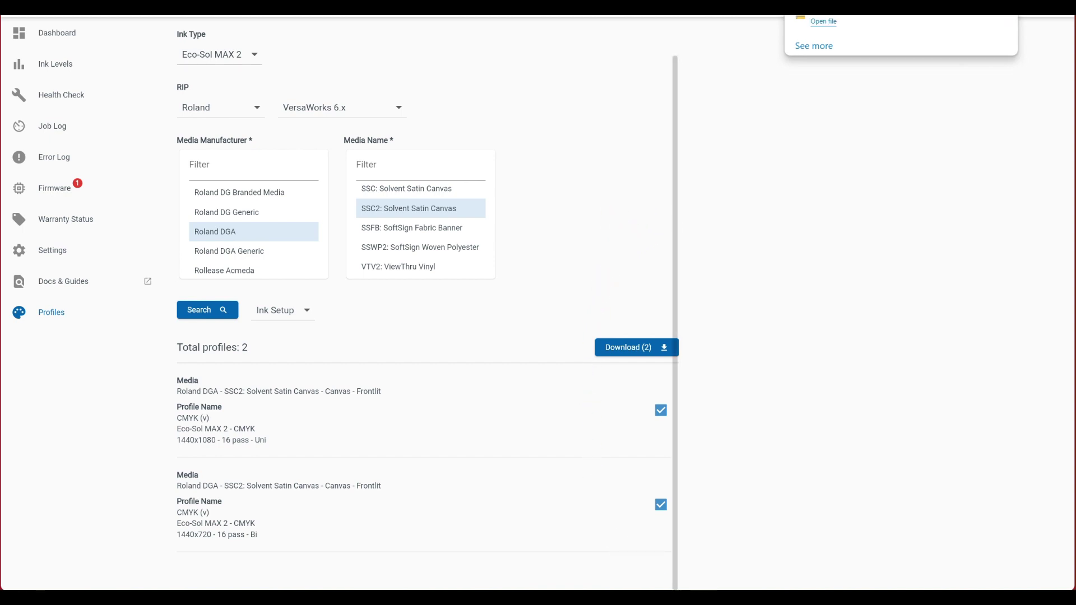
# Return to VersaWorks and open Media > Media Explorer to see the six installed media.
pyautogui.click(751, 599)
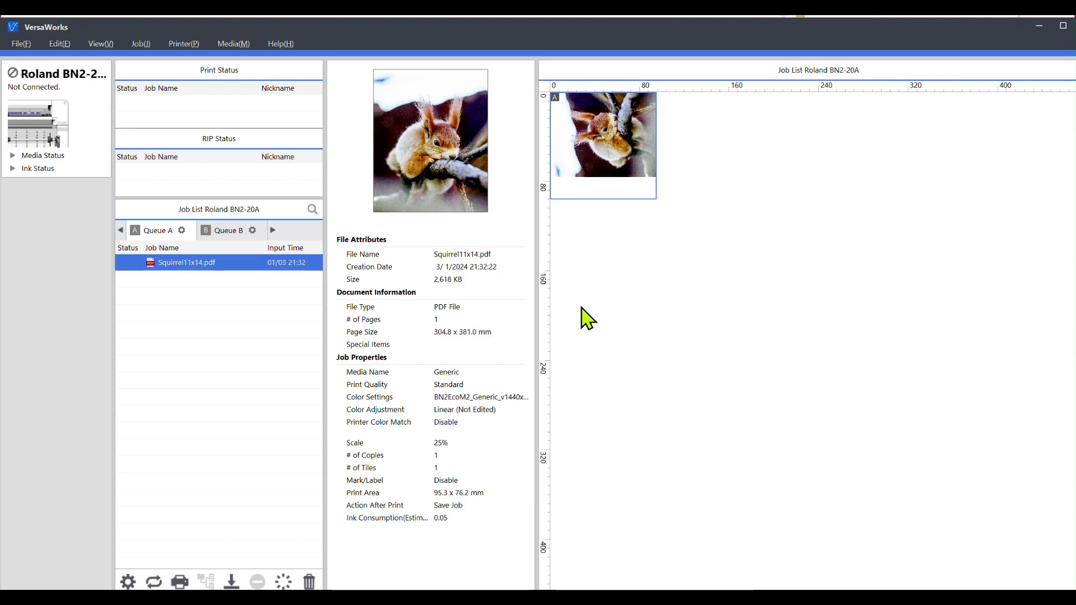
pyautogui.click(233, 45)
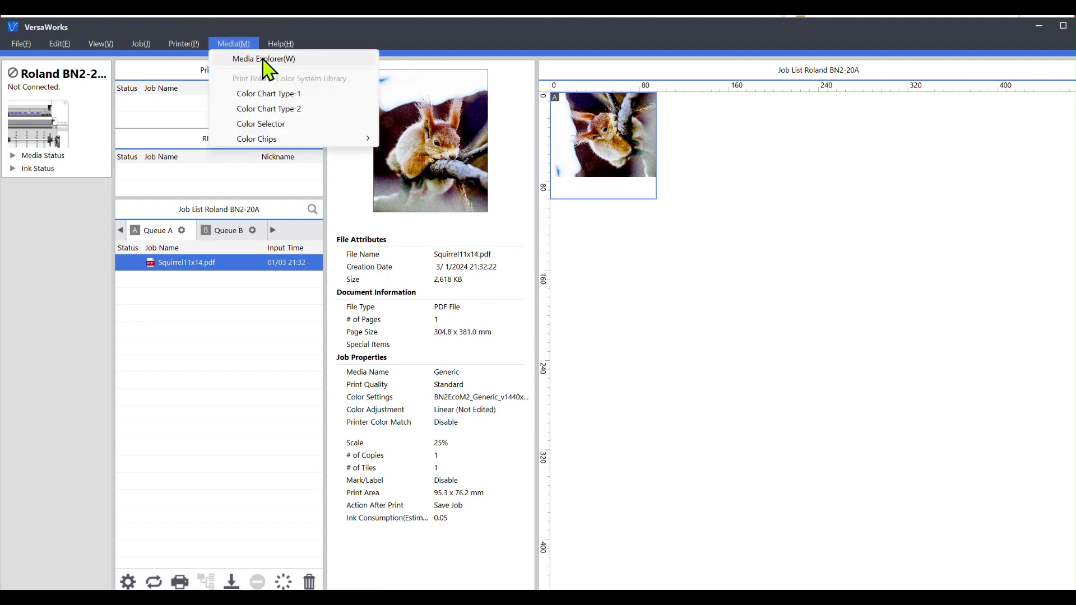
pyautogui.click(263, 58)
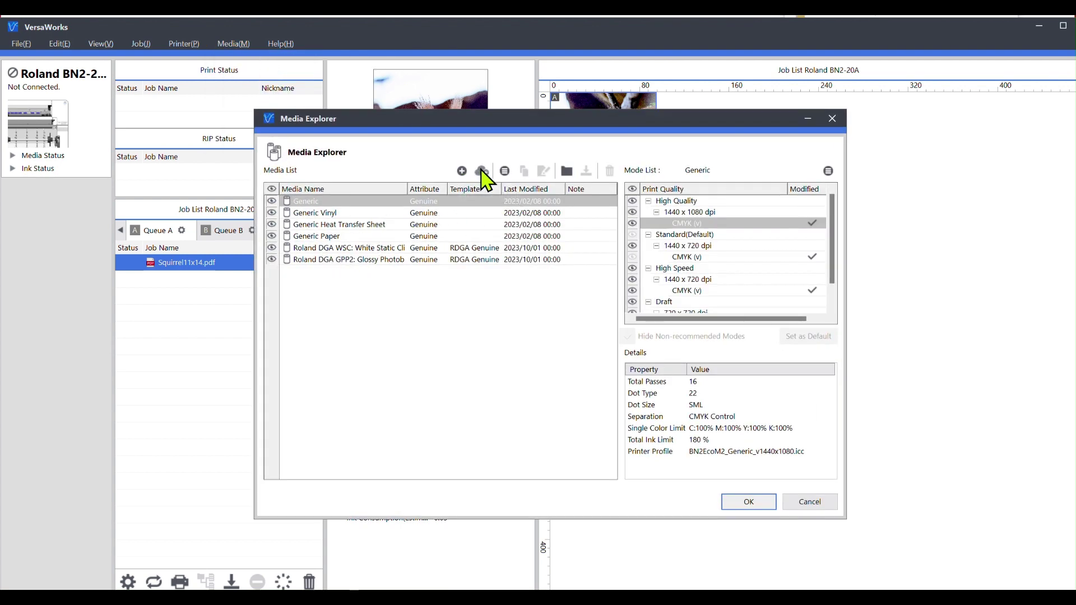
# Load file_container (2) from Downloads and import Roland DGA SSC2: Solvent Satin Canvas.
pyautogui.click(567, 171)
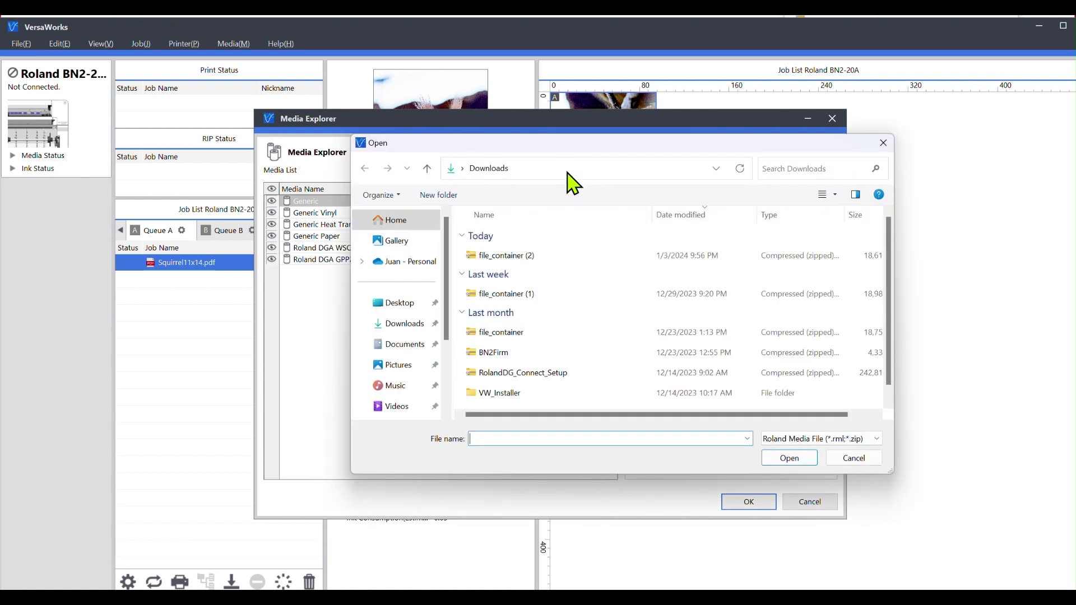
pyautogui.click(512, 259)
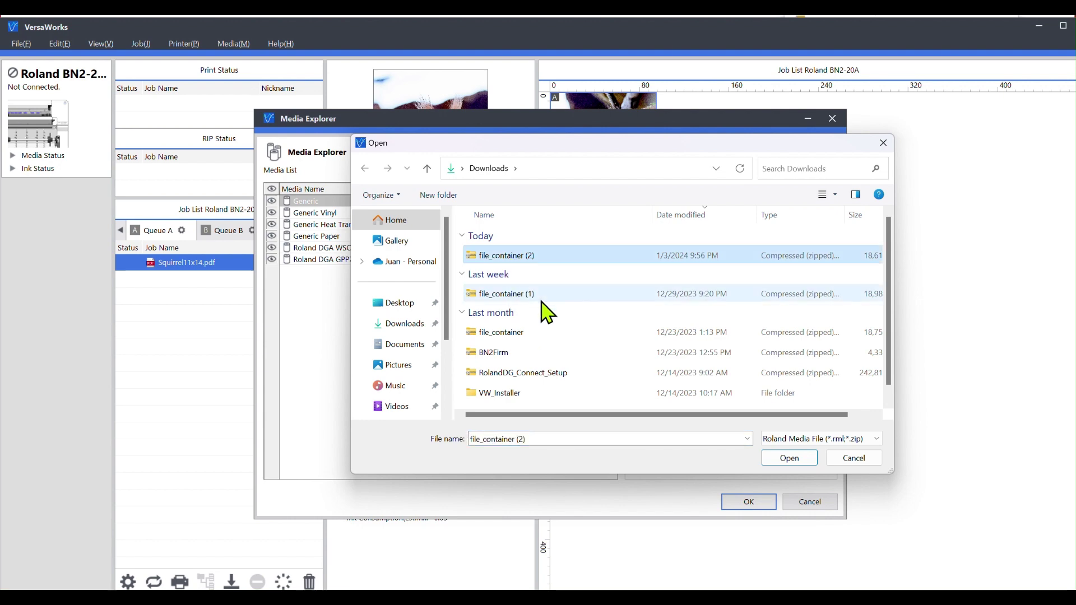
pyautogui.click(777, 458)
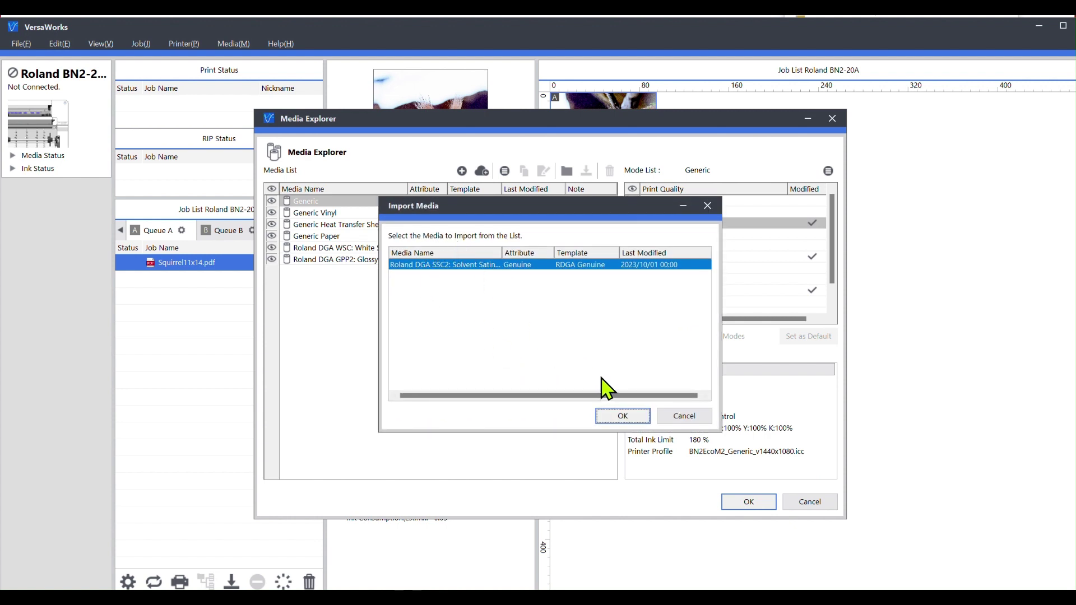
pyautogui.click(623, 416)
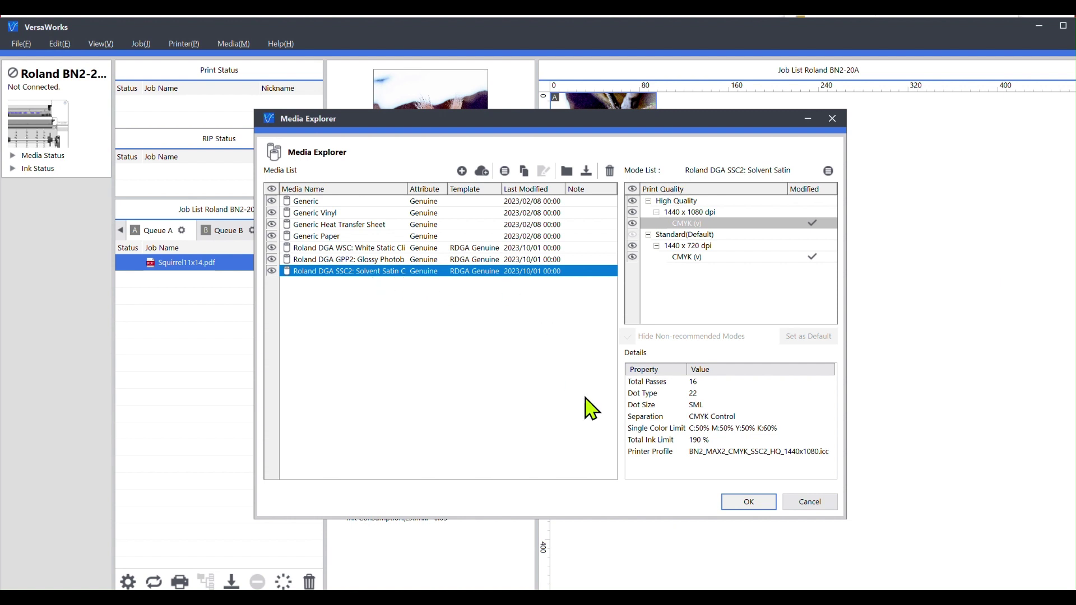
# Confirm and apply the Media Explorer changes to return to the Squirrel11x14.pdf job.
pyautogui.click(761, 505)
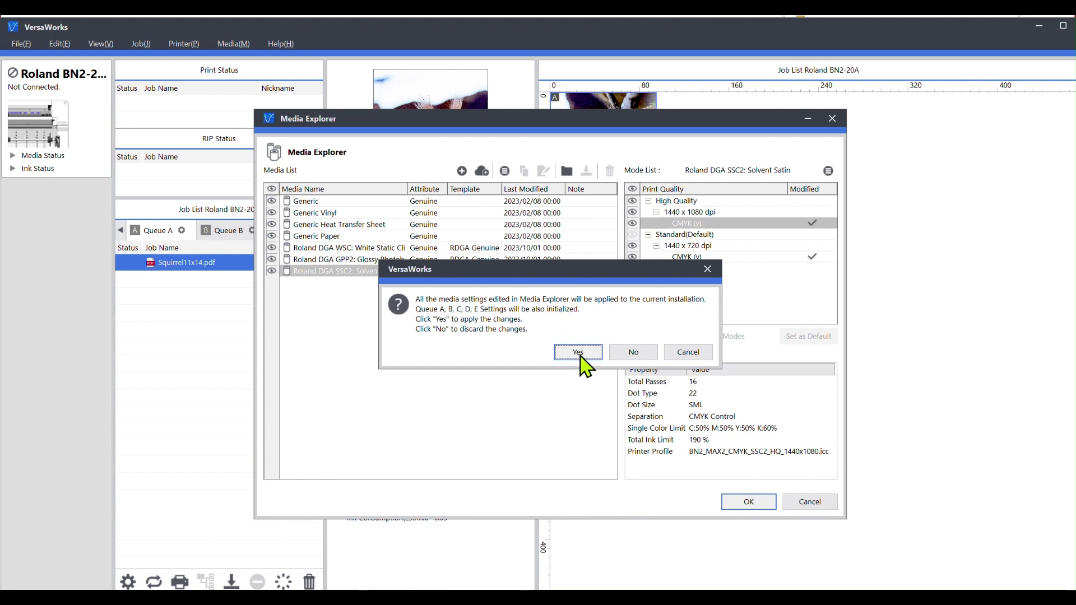
pyautogui.click(578, 352)
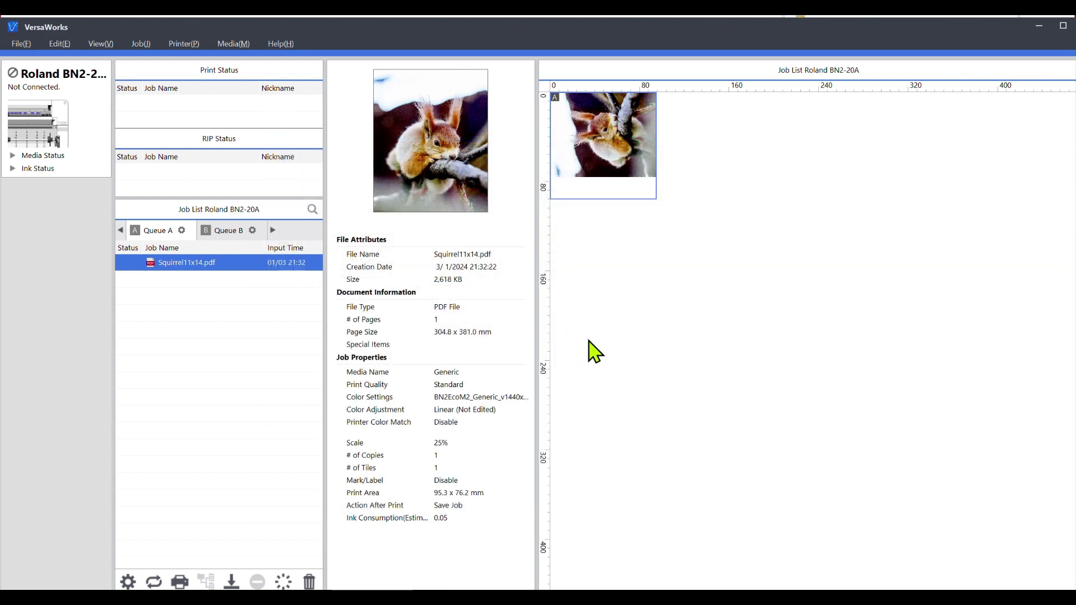
# In Squirrel11x14.pdf's Quality settings, choose Roland DGA SSC2: Solvent Satin Canvas as the media type.
pyautogui.doubleClick(204, 262)
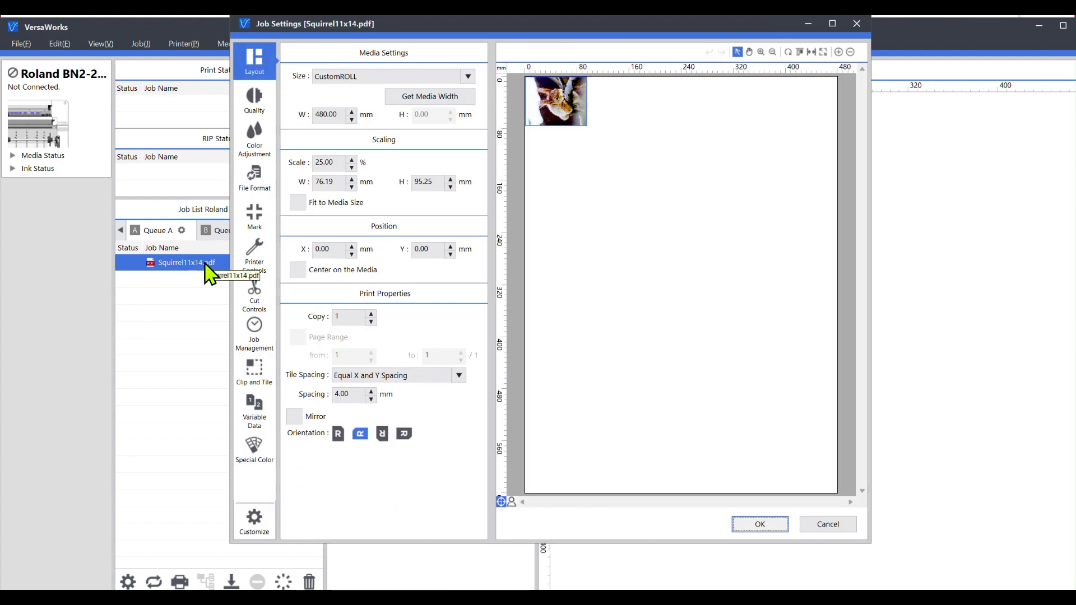
pyautogui.click(268, 99)
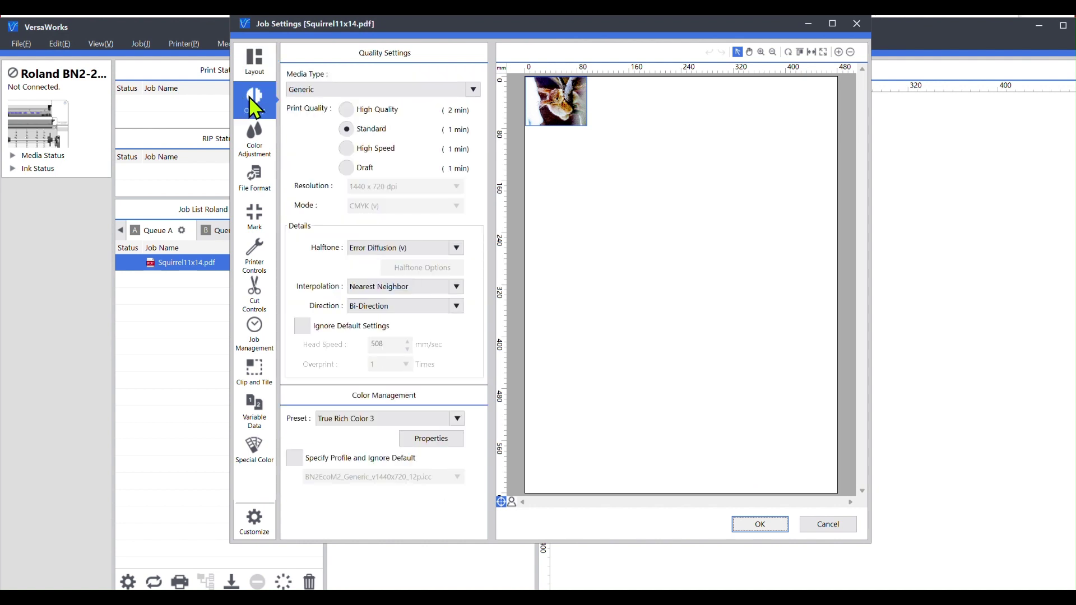
pyautogui.click(474, 91)
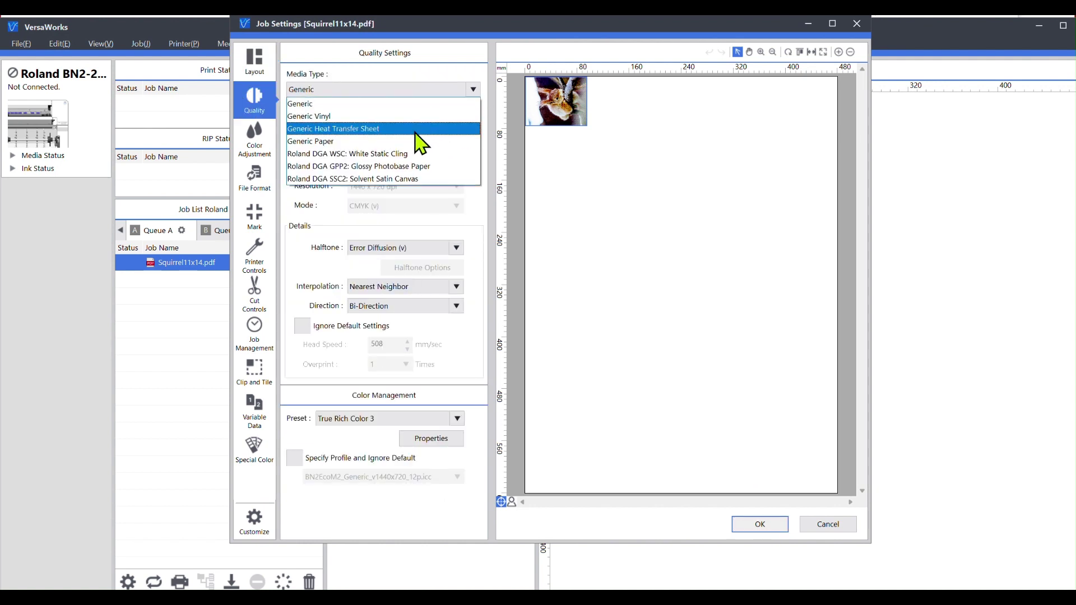
pyautogui.click(397, 179)
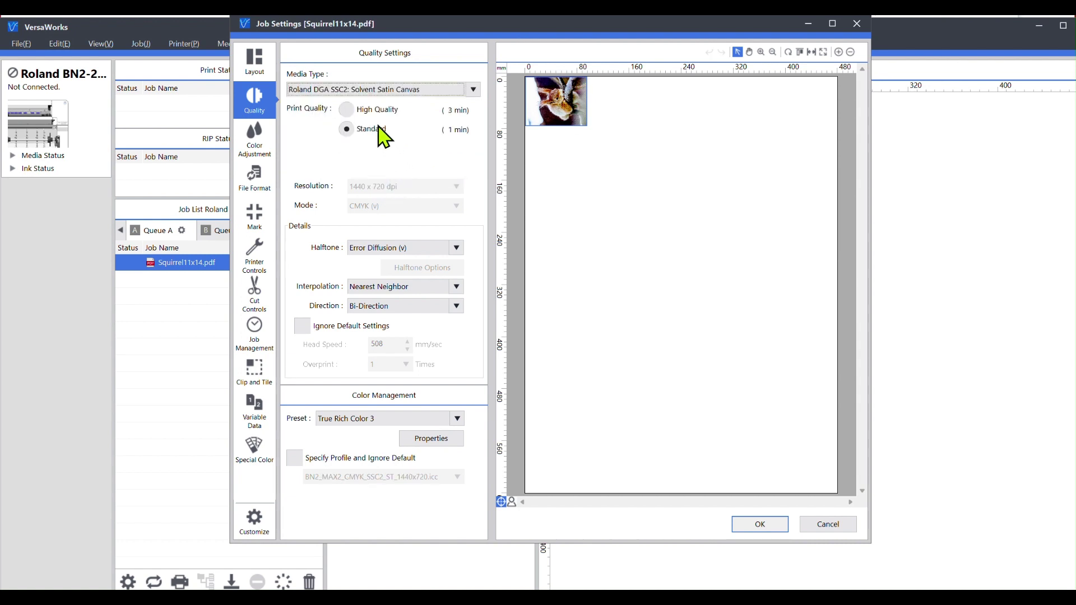